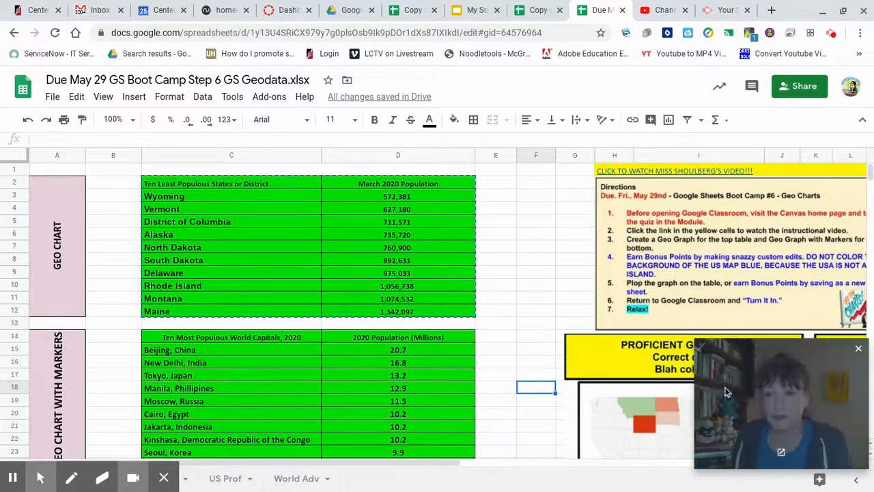
# Move the "PROFICIENT GEO CHART" sample image clear of the two data tables, placing it just under the directions
pyautogui.click(621, 364)
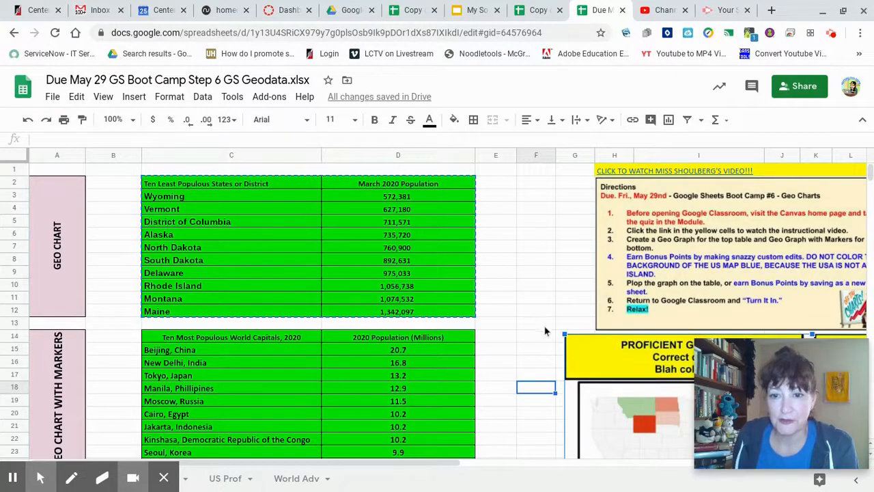
pyautogui.moveTo(562, 333); pyautogui.dragTo(263, 194)
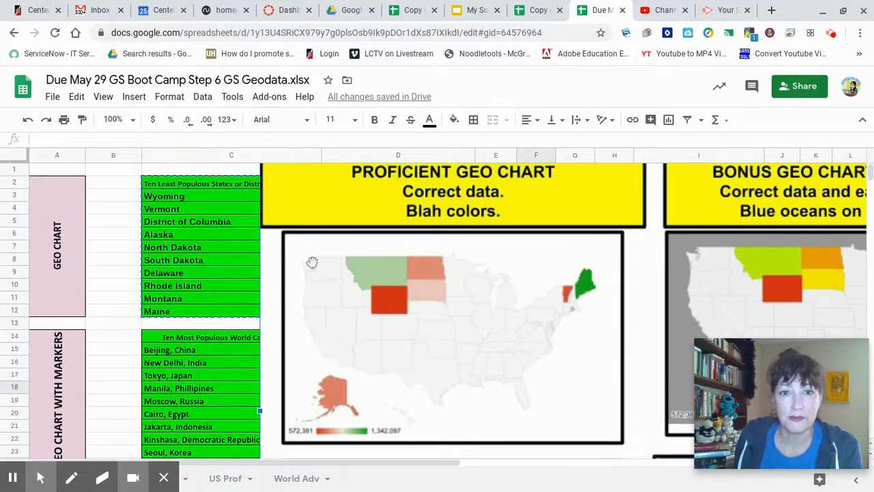
pyautogui.moveTo(305, 262); pyautogui.dragTo(686, 394)
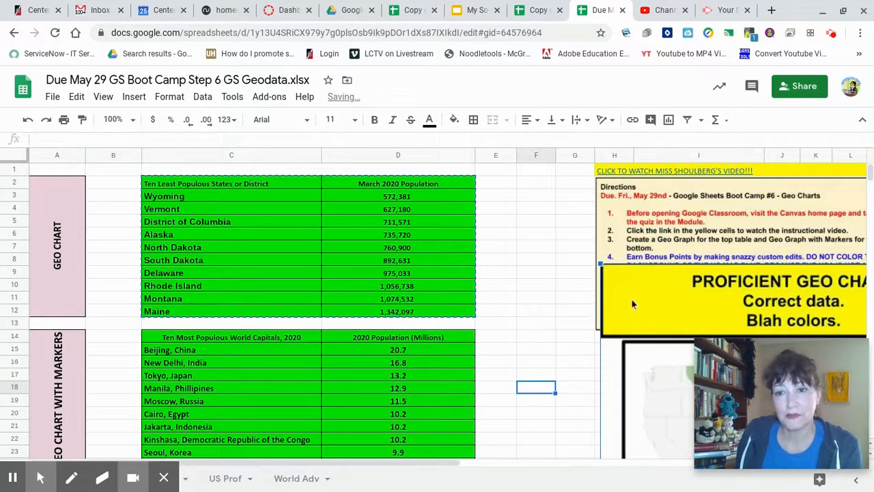
pyautogui.moveTo(601, 266); pyautogui.dragTo(651, 313)
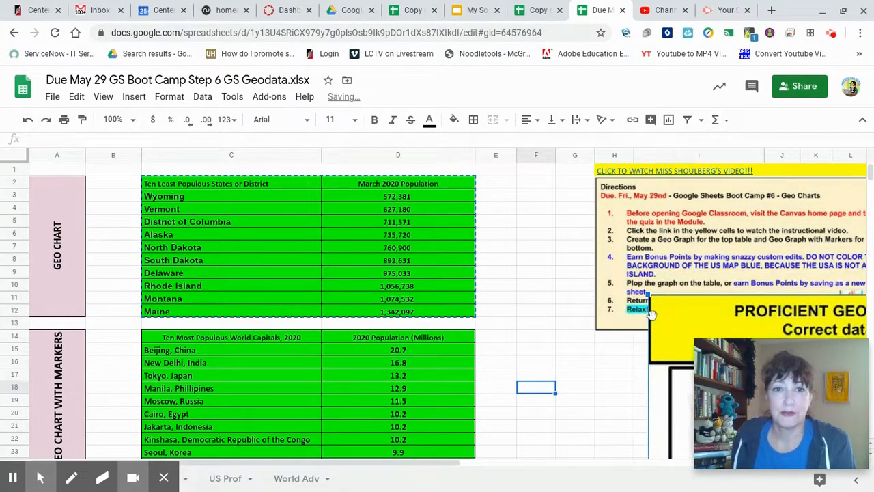
# Insert a chart from the least populous states table, including its headers, range C2:D12
pyautogui.moveTo(290, 183); pyautogui.dragTo(401, 310)
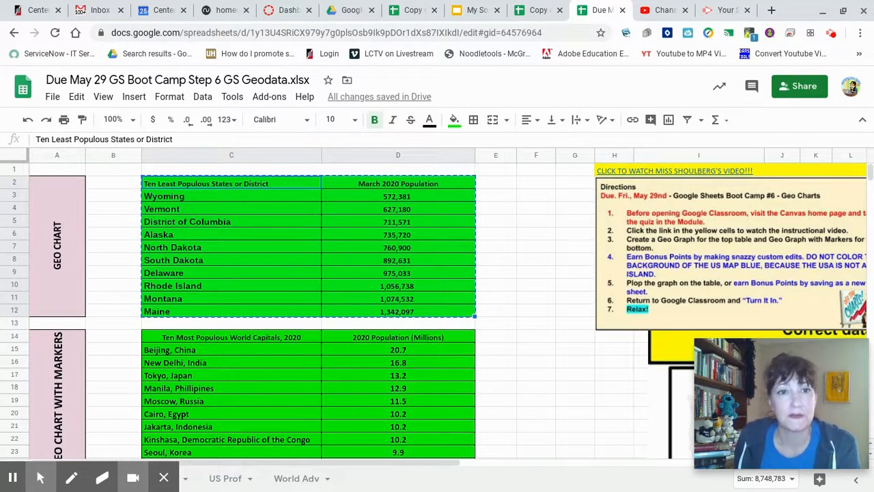
pyautogui.click(135, 98)
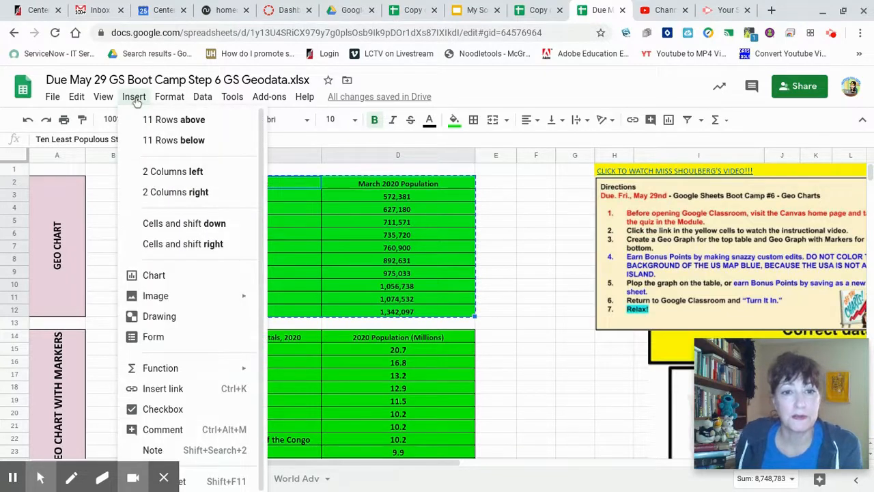
pyautogui.click(190, 282)
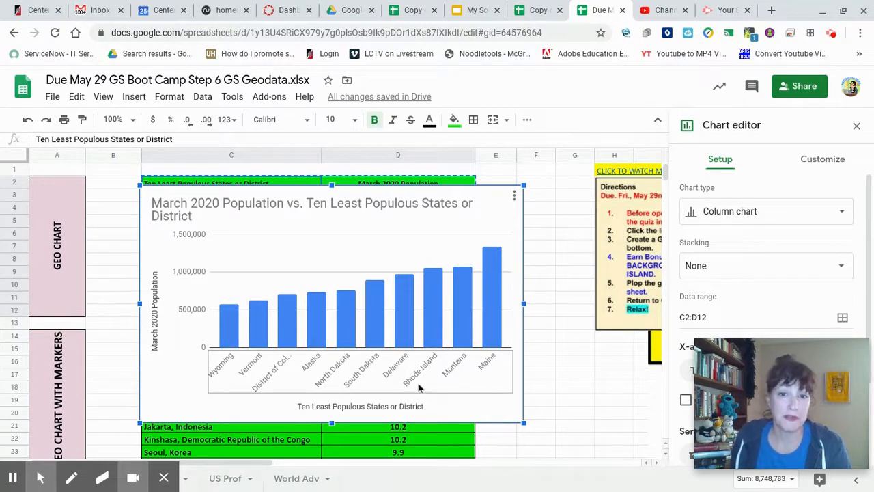
# Change the states population chart's type to Geo chart
pyautogui.click(842, 215)
pyautogui.moveTo(781, 351); pyautogui.dragTo(92, 19)
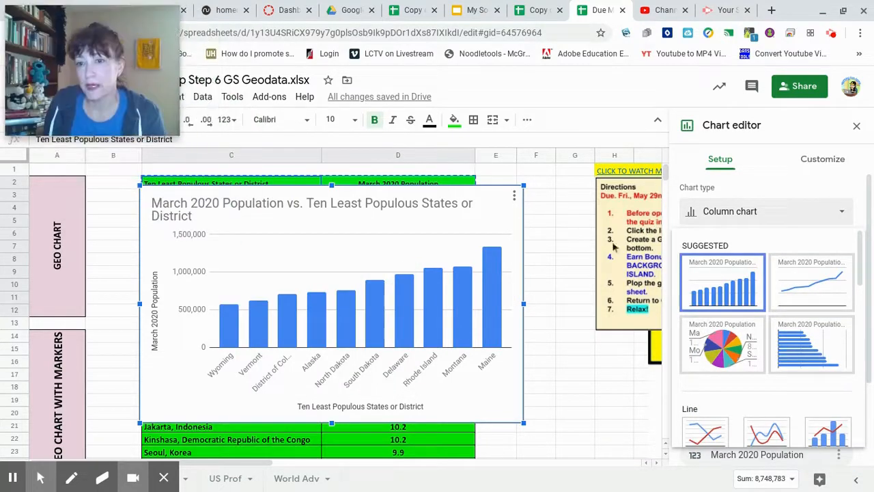
pyautogui.scroll(-6, 827, 332)
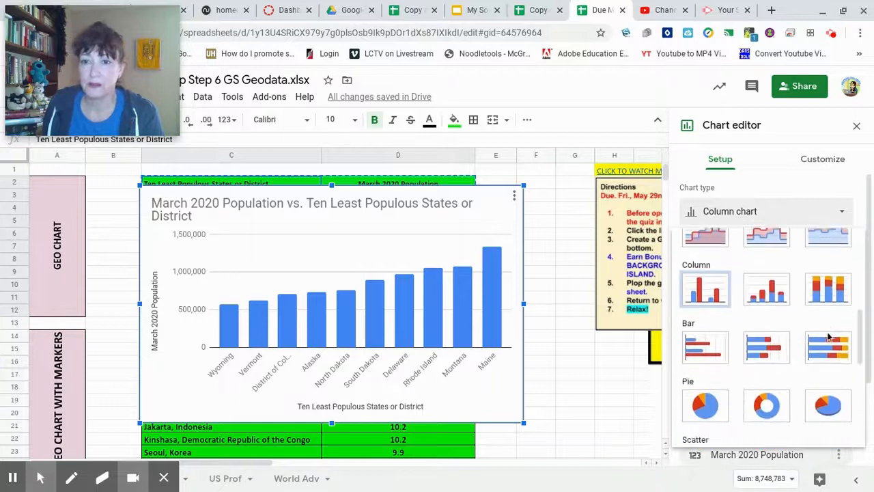
pyautogui.scroll(-4, 828, 336)
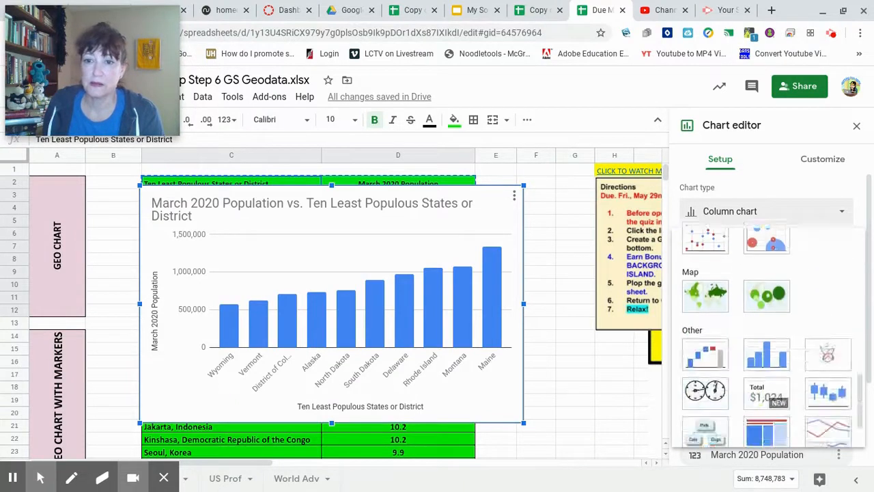
pyautogui.click(711, 298)
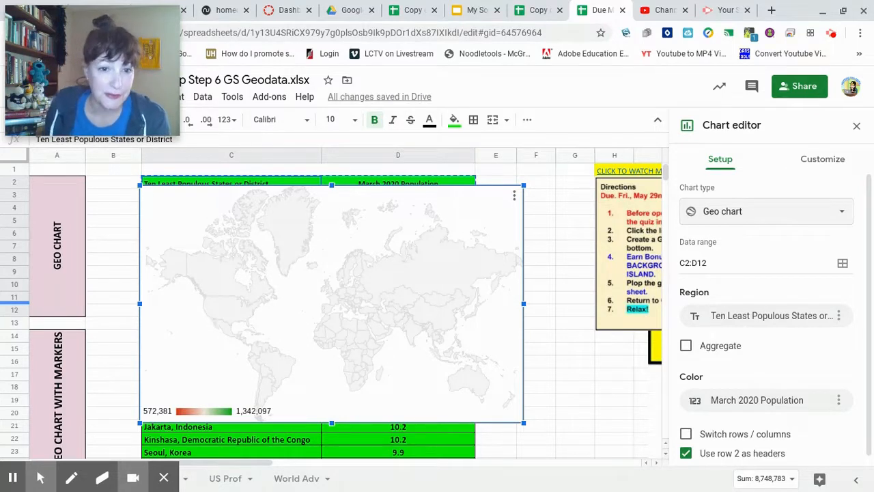
# Move the geo chart slightly down so the table's header shows, and set its region to United States
pyautogui.moveTo(199, 210); pyautogui.dragTo(245, 239)
pyautogui.click(816, 158)
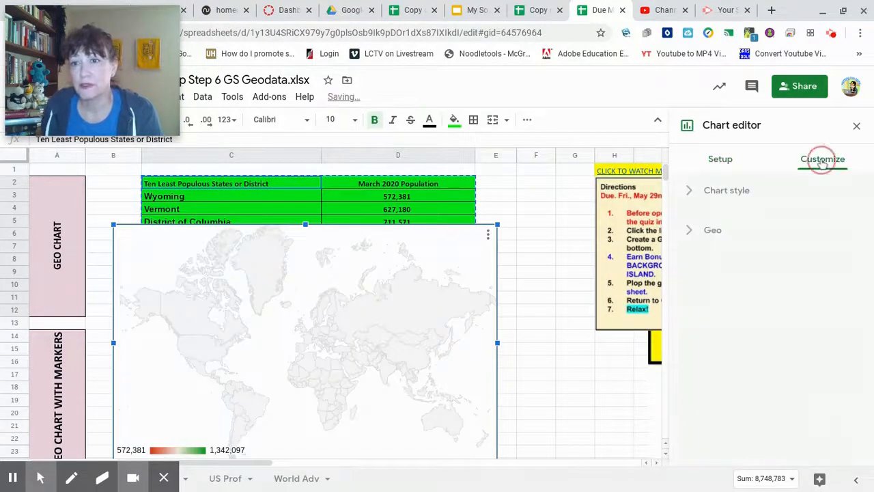
pyautogui.click(707, 232)
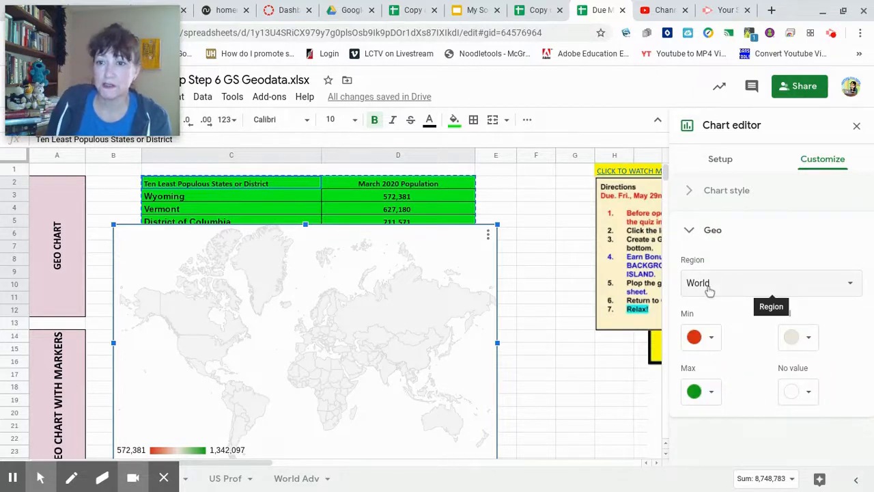
pyautogui.click(849, 284)
pyautogui.click(735, 424)
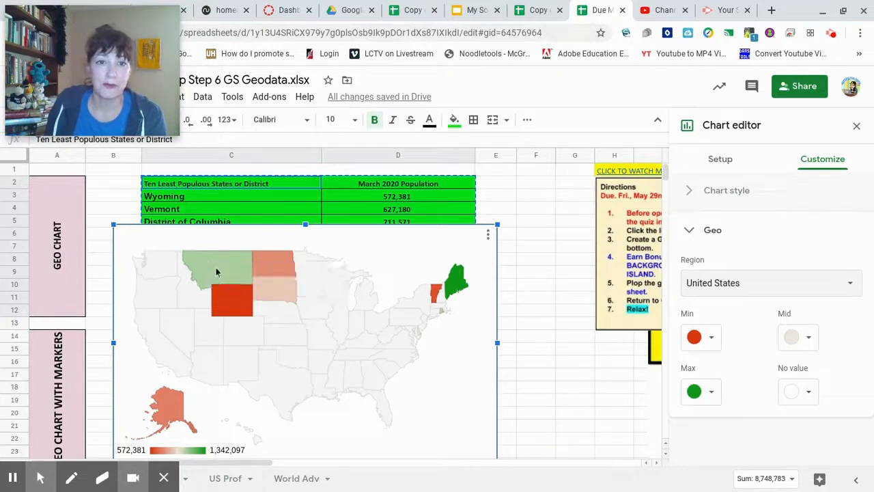
# Try blue as the geo chart's minimum color and light blue as its maximum color
pyautogui.moveTo(217, 274)
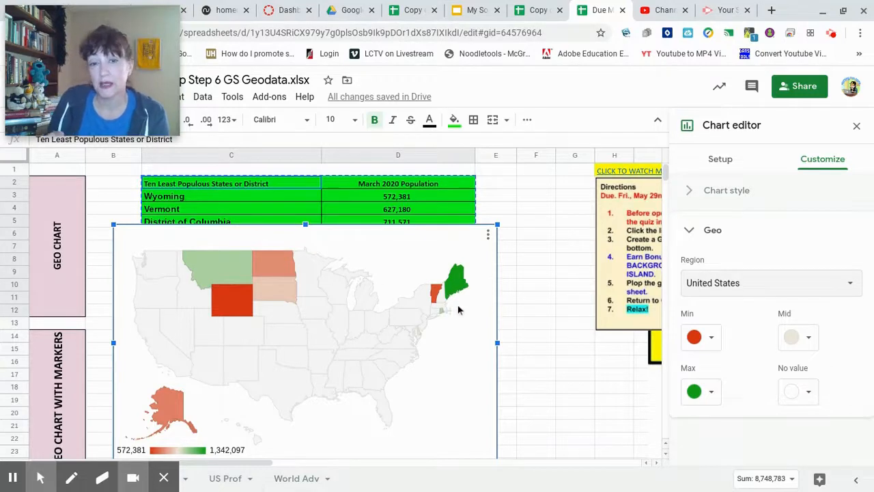
pyautogui.moveTo(459, 289)
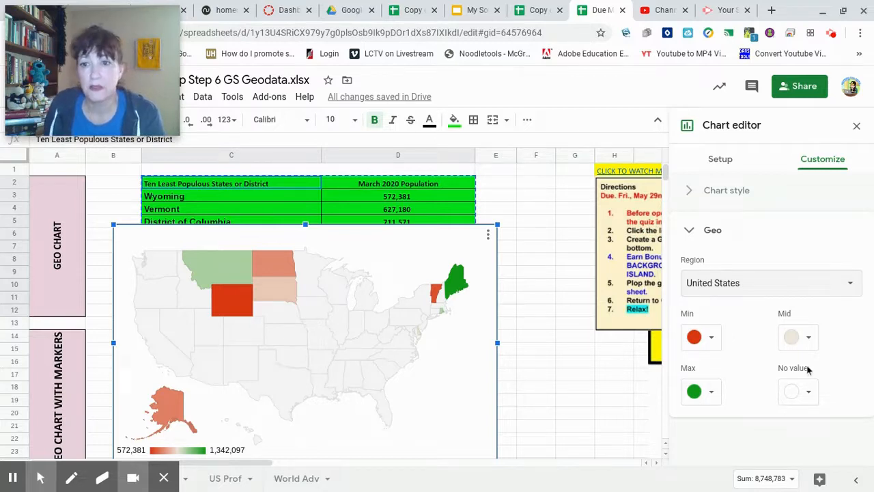
pyautogui.scroll(-1, 459, 339)
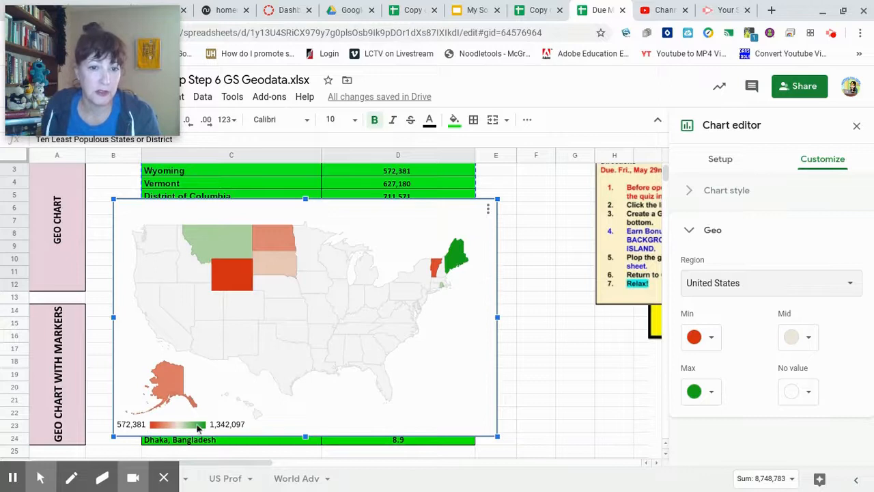
pyautogui.click(712, 337)
pyautogui.click(794, 183)
pyautogui.click(712, 399)
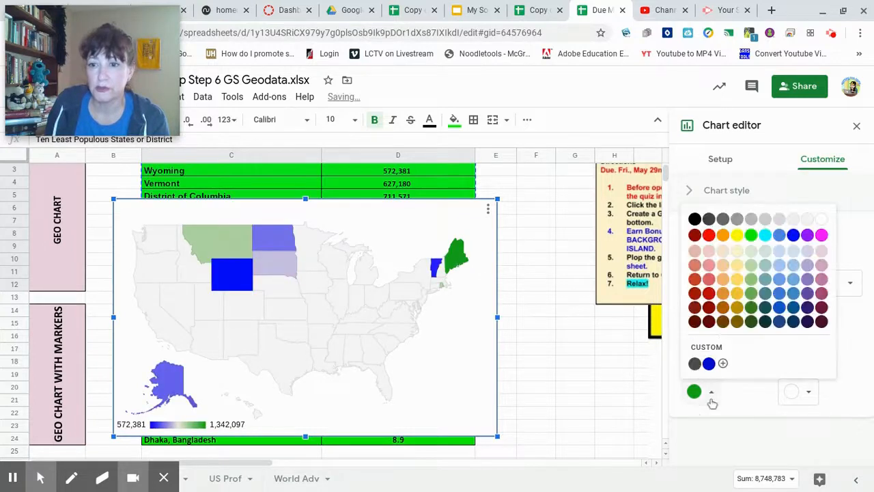
pyautogui.click(795, 280)
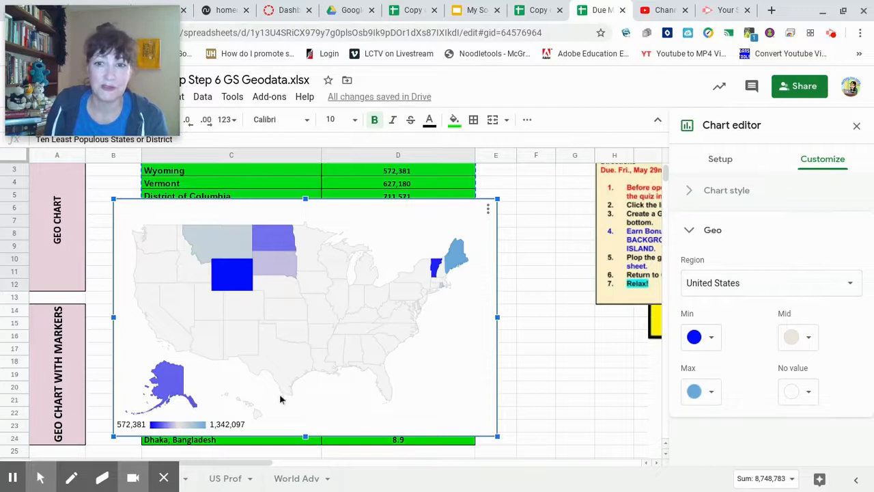
# Set the US geo chart's minimum color to red and its maximum color to green
pyautogui.click(712, 337)
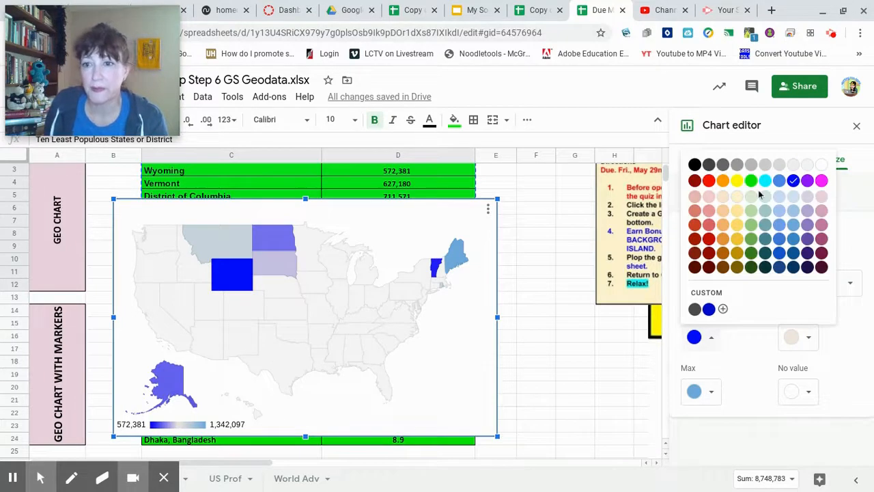
pyautogui.click(709, 182)
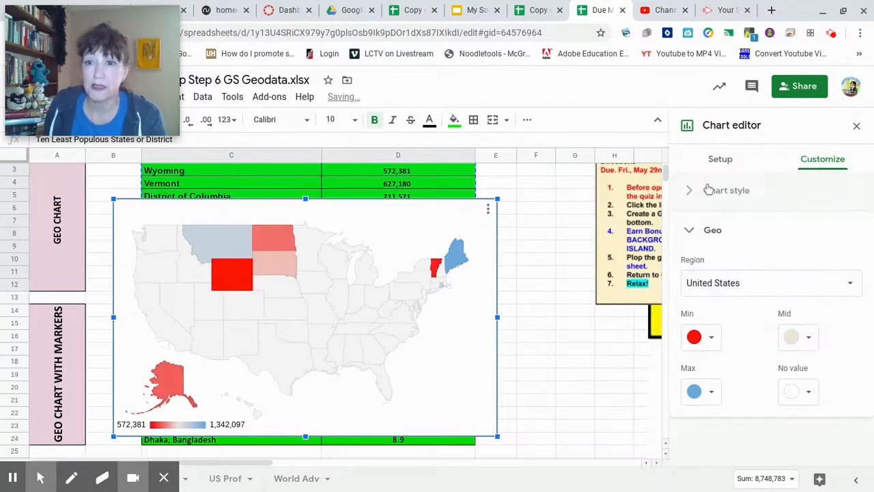
pyautogui.click(704, 396)
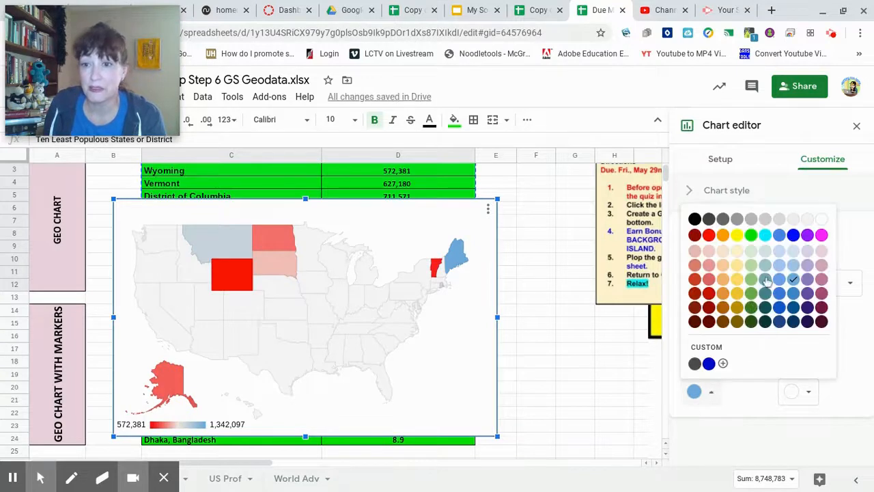
pyautogui.click(751, 293)
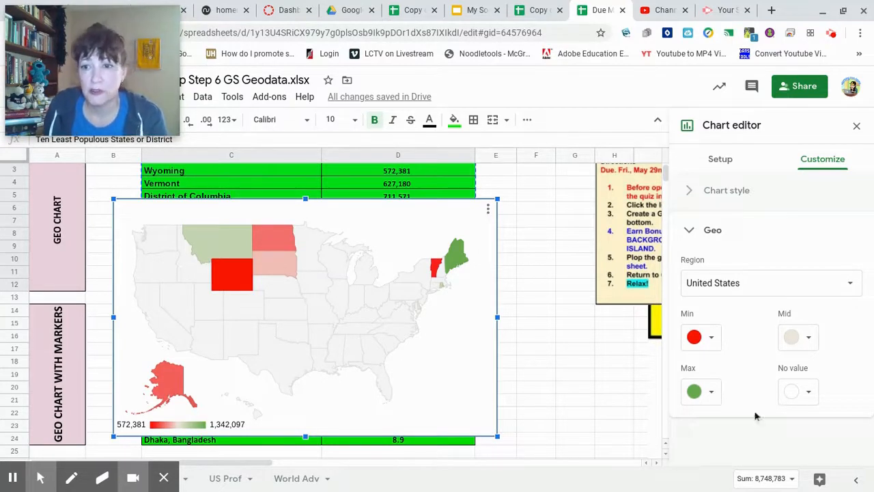
# Set the US geo chart's no-value color to light gray after trying cyan, and deselect the chart
pyautogui.click(808, 393)
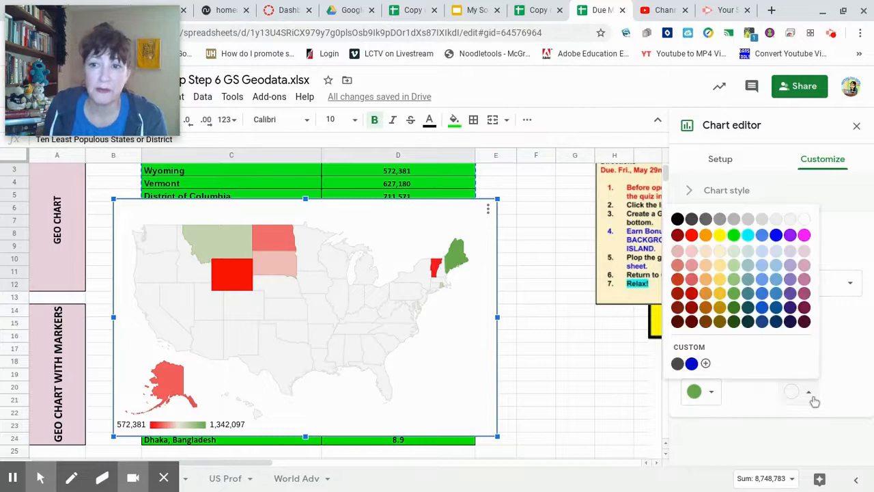
pyautogui.click(748, 236)
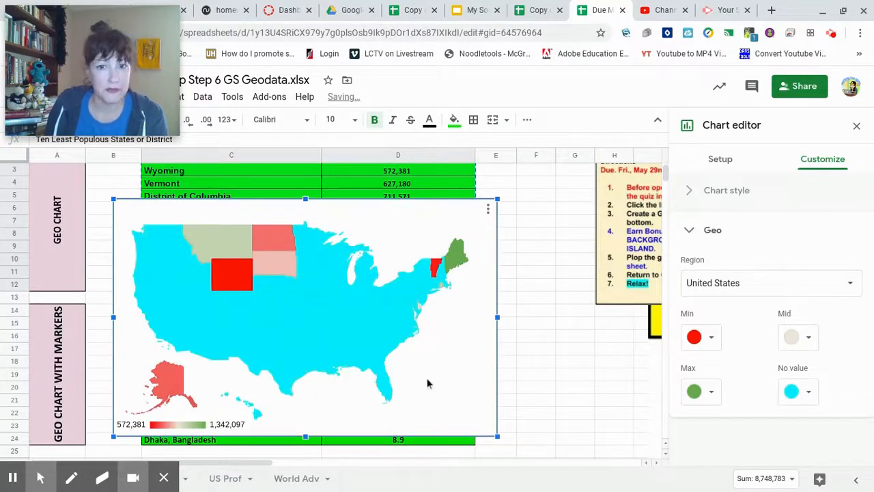
pyautogui.click(809, 394)
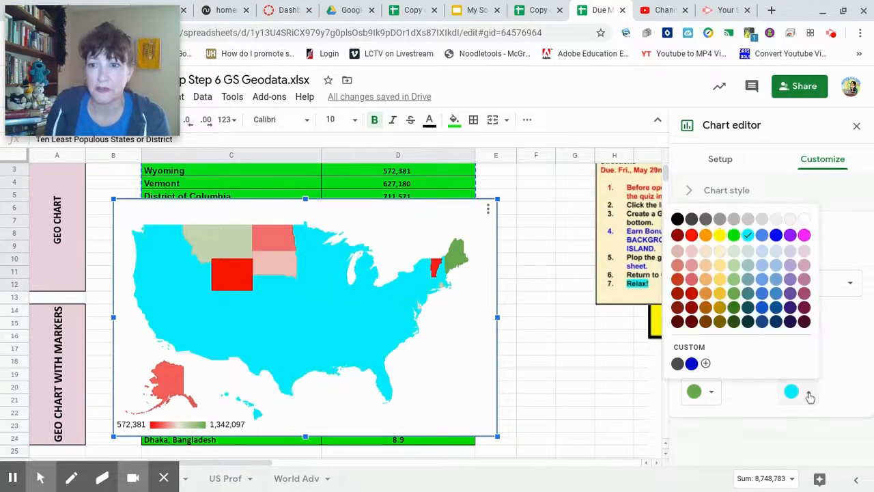
pyautogui.click(763, 220)
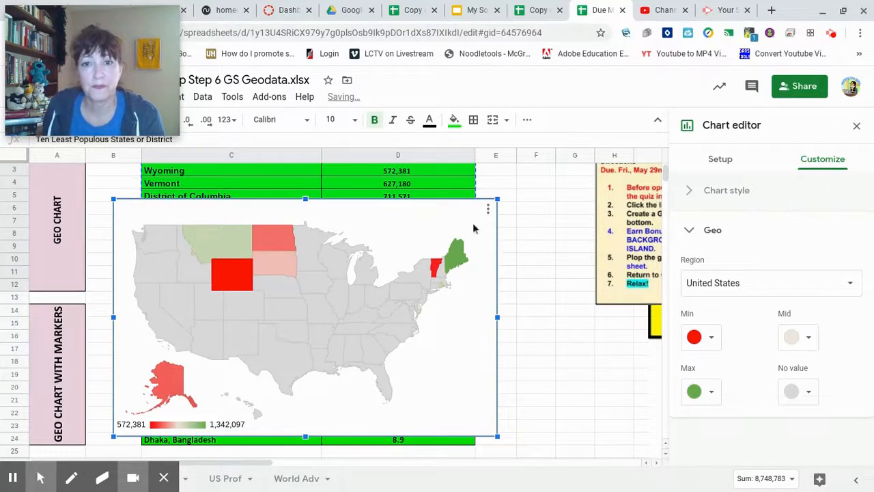
pyautogui.click(479, 418)
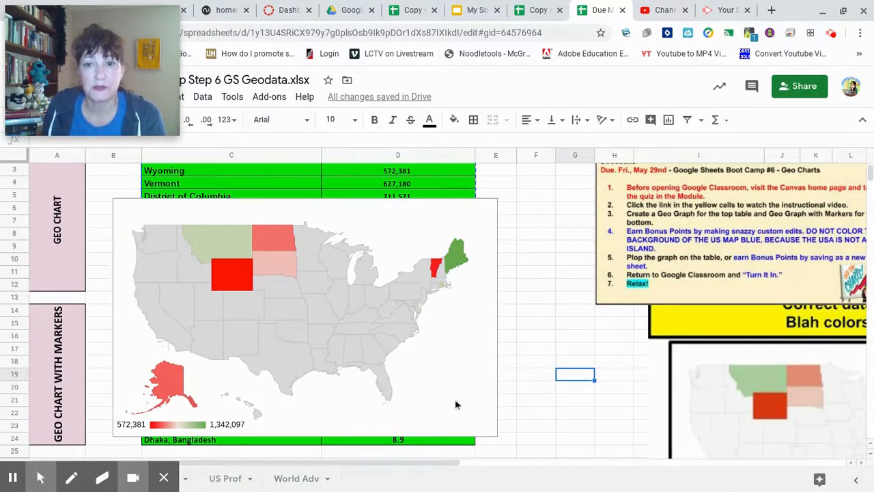
# Shrink the US geo chart to about half its width and move it off the tables to columns H–J near rows 38–46
pyautogui.click(390, 287)
pyautogui.moveTo(113, 198); pyautogui.dragTo(384, 332)
pyautogui.moveTo(371, 381); pyautogui.dragTo(469, 429)
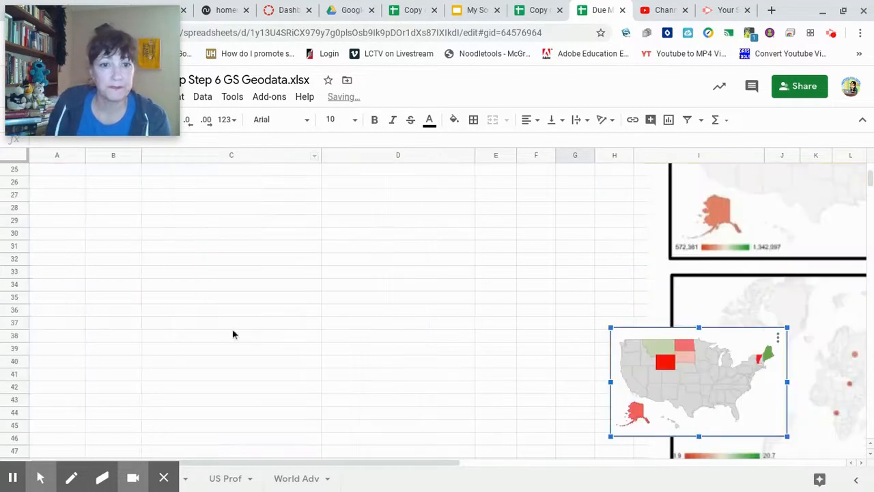
pyautogui.click(245, 463)
# Insert a chart from the most populous world capitals table, including its headers, range C14:D24
pyautogui.scroll(5, 51, 425)
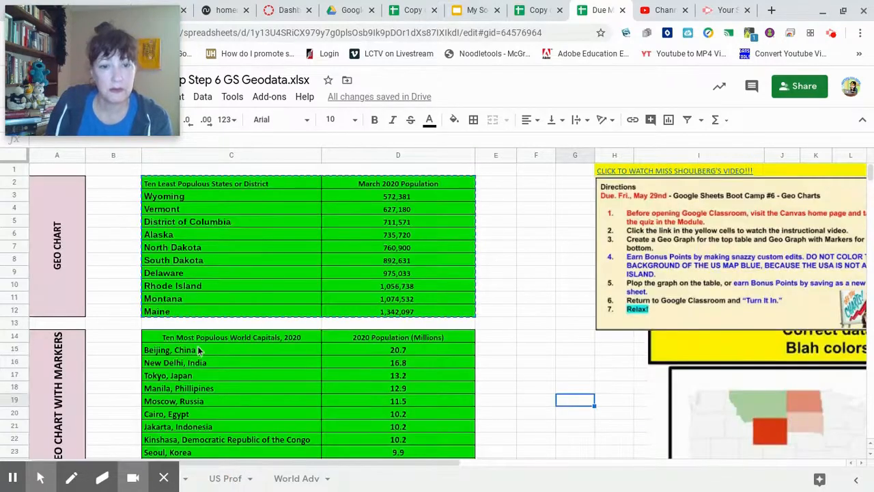
pyautogui.moveTo(252, 344); pyautogui.dragTo(425, 410)
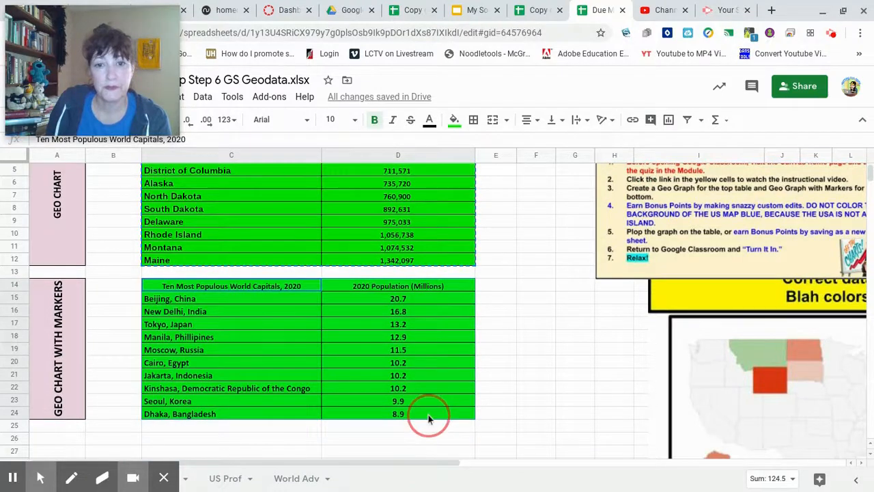
pyautogui.moveTo(101, 19)
pyautogui.moveTo(101, 19); pyautogui.dragTo(101, 213)
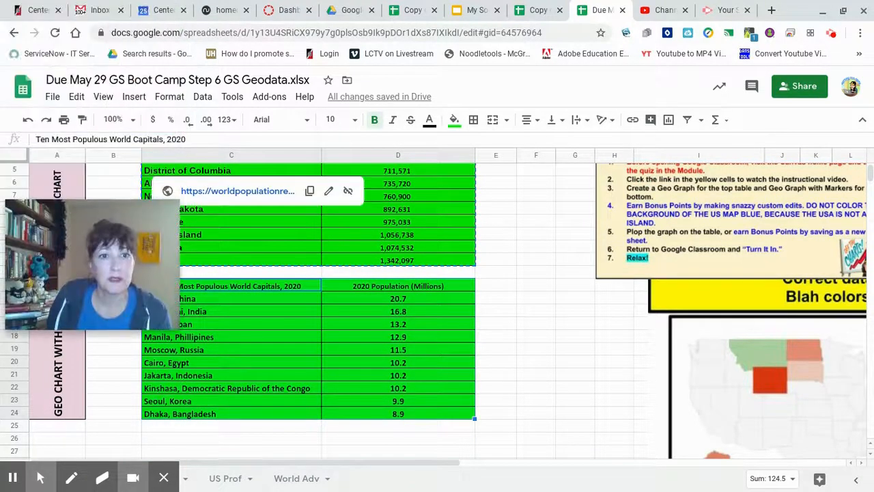
pyautogui.click(134, 97)
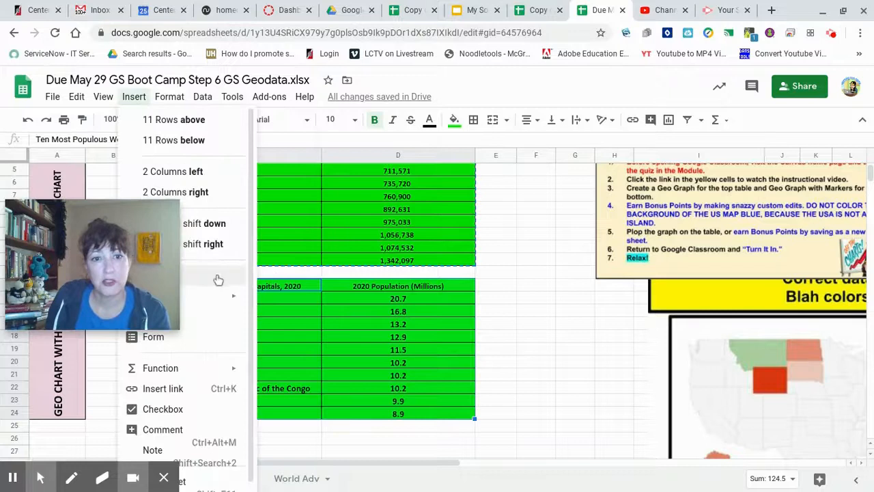
pyautogui.click(221, 275)
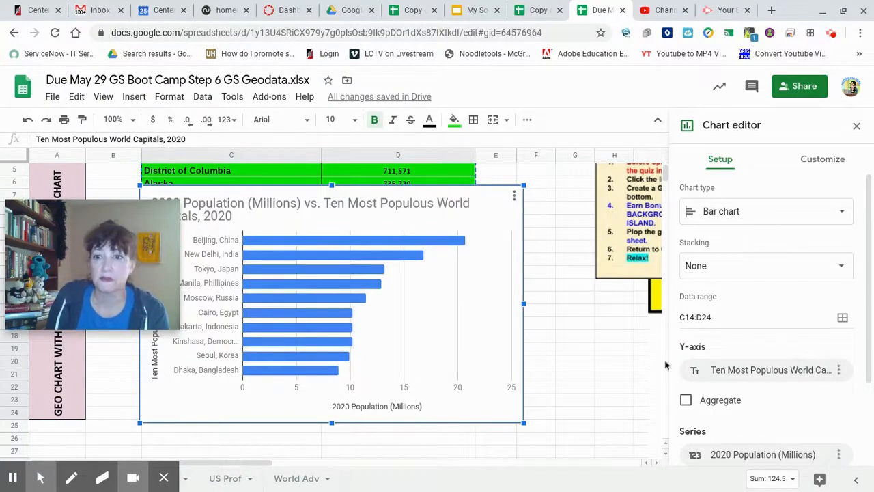
# Change the world capitals chart to a geo chart with markers and shift it partly off the table to columns D–G
pyautogui.click(825, 217)
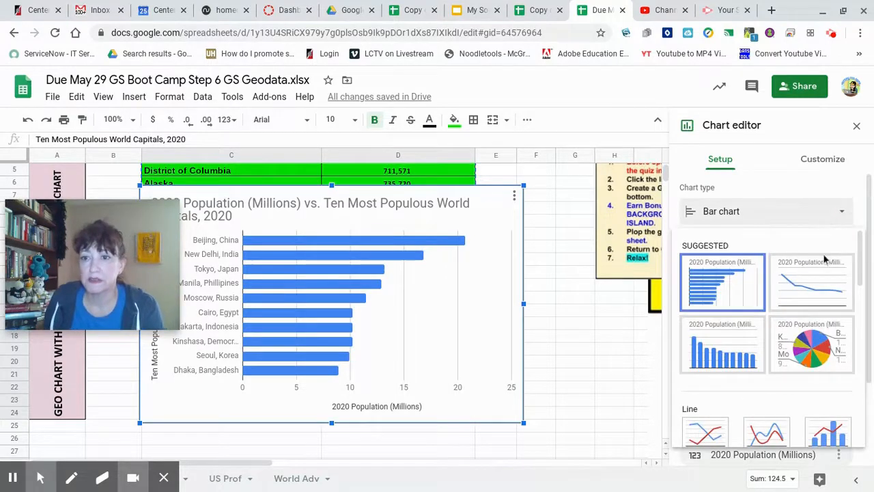
pyautogui.scroll(-2, 826, 314)
pyautogui.scroll(-6, 827, 315)
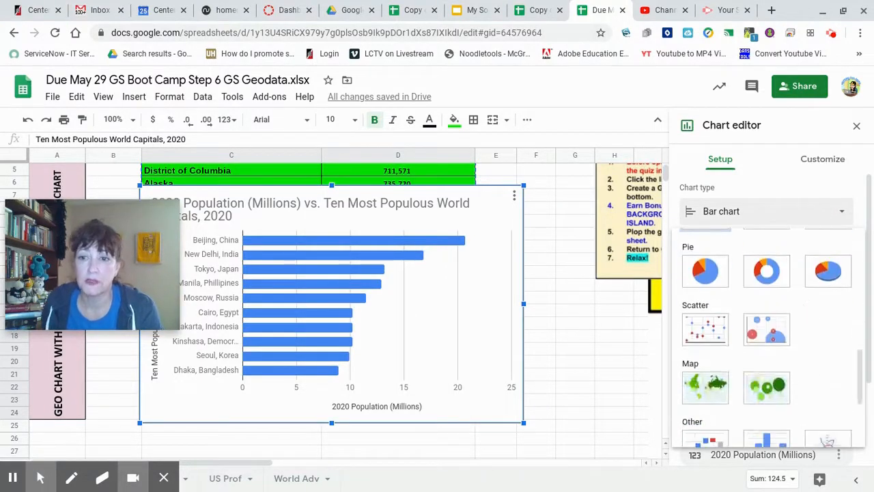
pyautogui.scroll(-1, 807, 371)
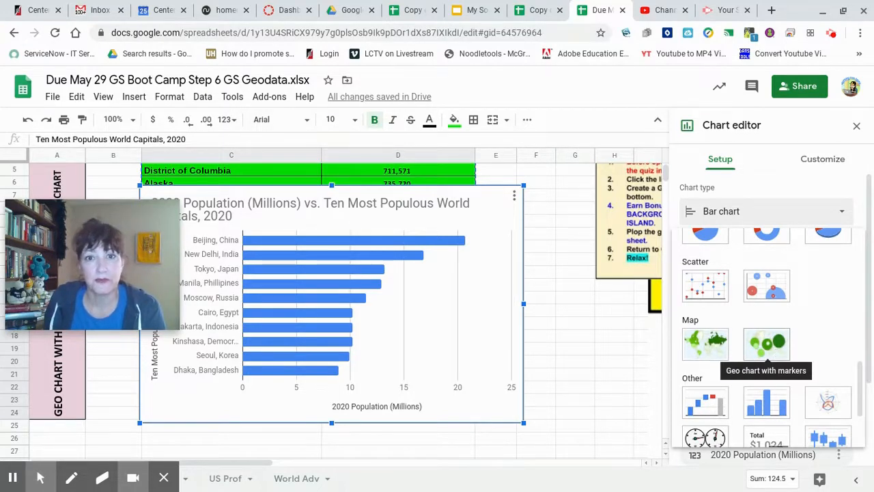
pyautogui.click(767, 344)
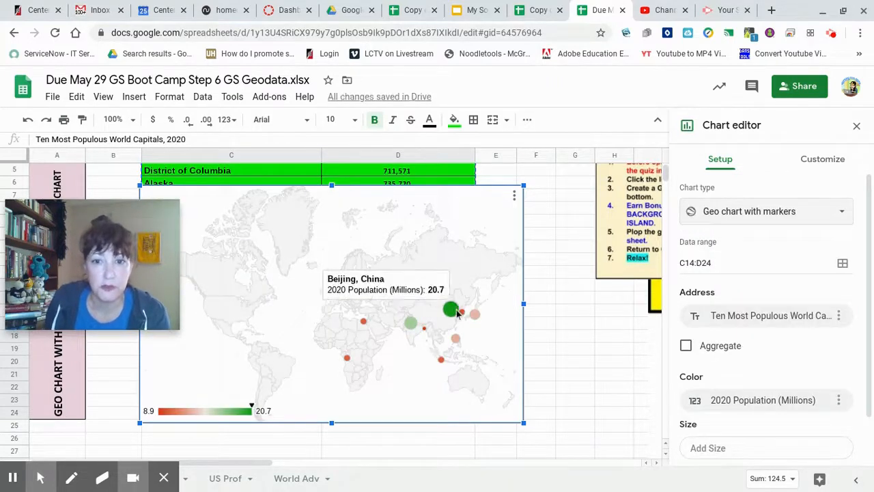
pyautogui.moveTo(452, 314)
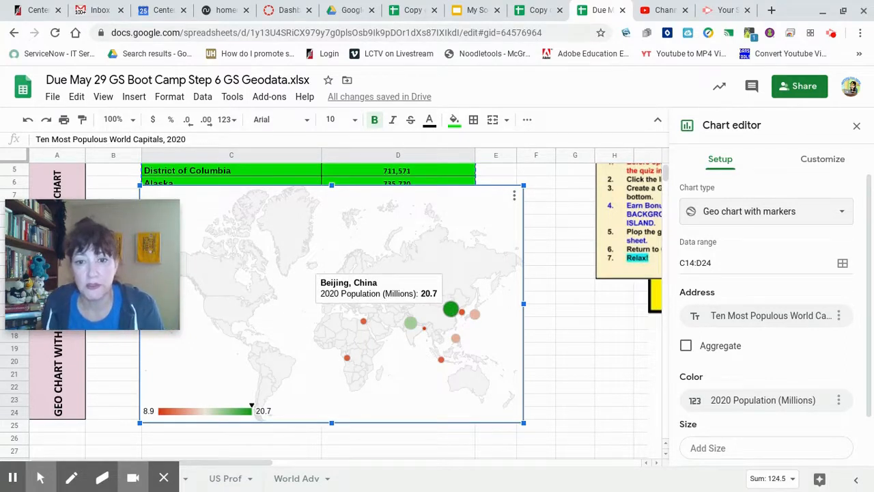
pyautogui.moveTo(381, 210); pyautogui.dragTo(351, 211)
# Review the marker map's Geo customization and setup options, and close the chart editor
pyautogui.click(823, 159)
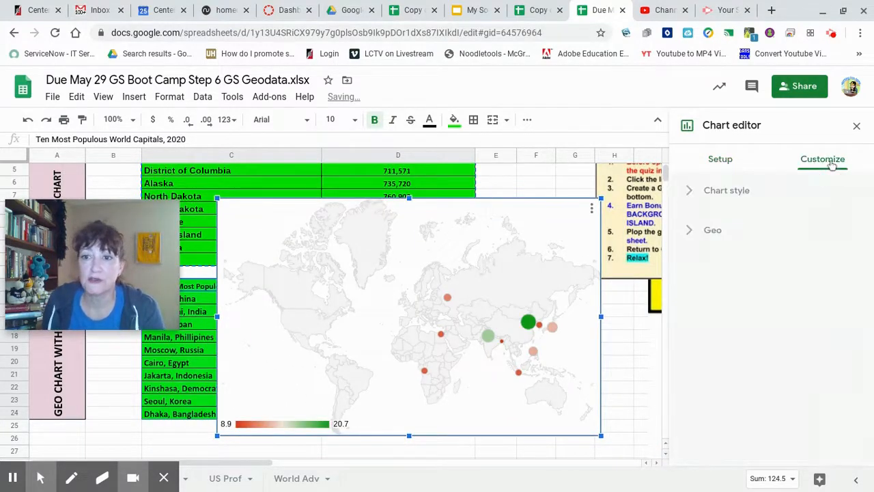
pyautogui.click(718, 236)
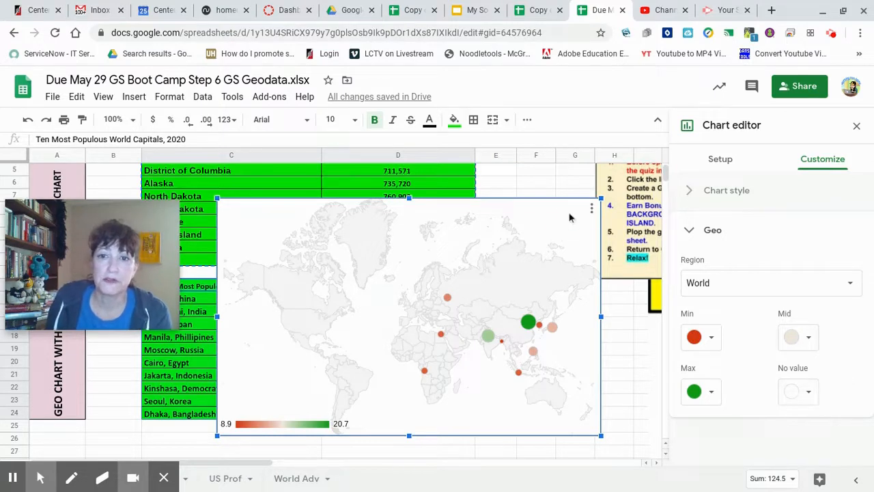
pyautogui.click(735, 164)
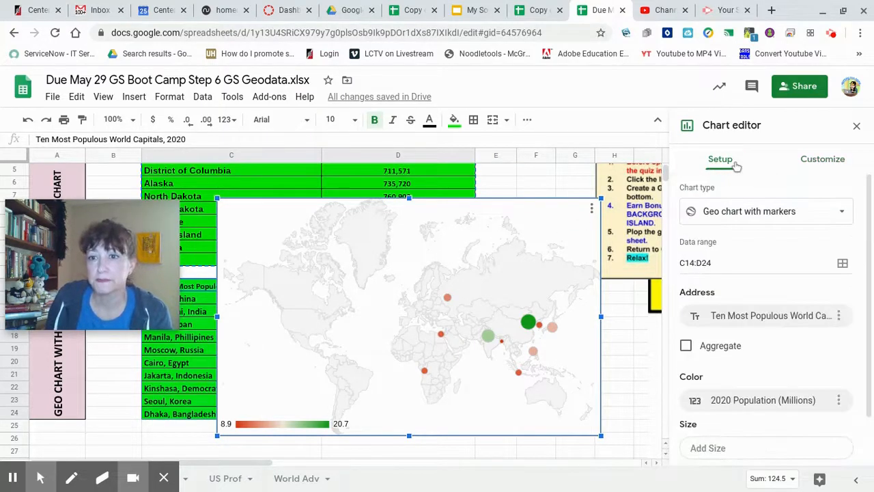
pyautogui.scroll(-2, 761, 212)
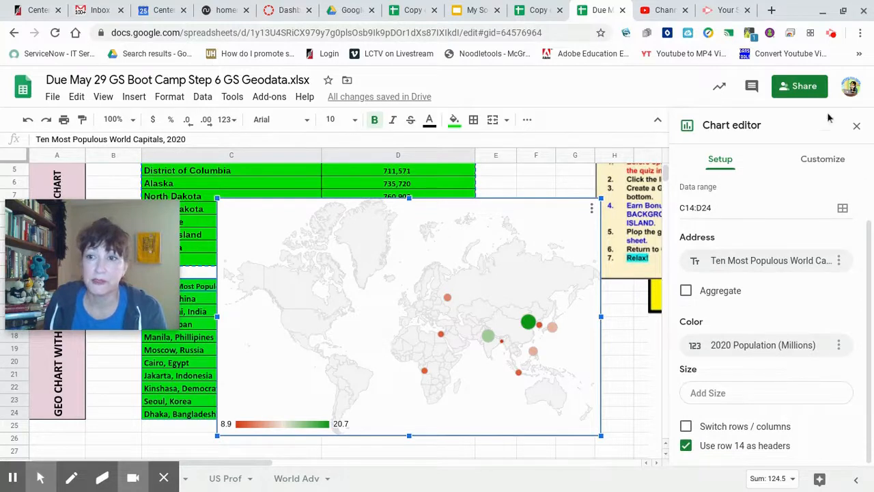
pyautogui.click(858, 125)
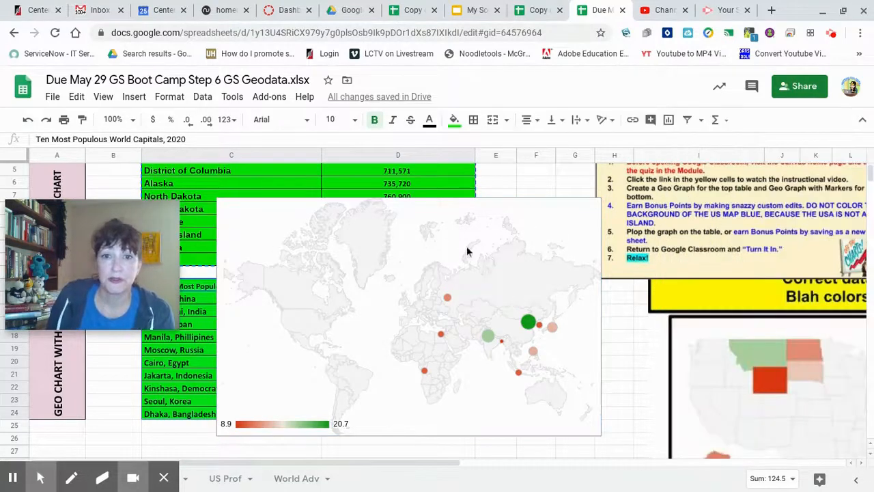
# Move the image of example geo charts over the data tables from column C, and compare the proficient and bonus examples
pyautogui.click(403, 288)
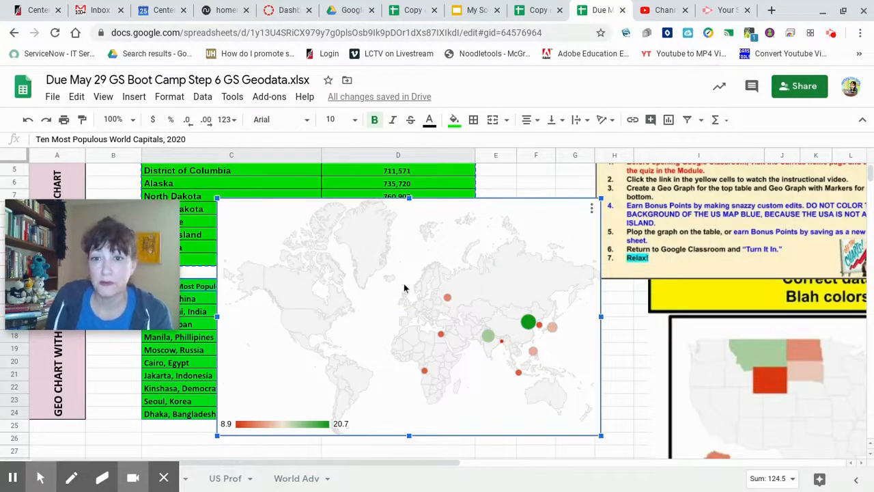
pyautogui.click(715, 393)
pyautogui.moveTo(709, 359); pyautogui.dragTo(47, 191)
pyautogui.scroll(-5, 610, 333)
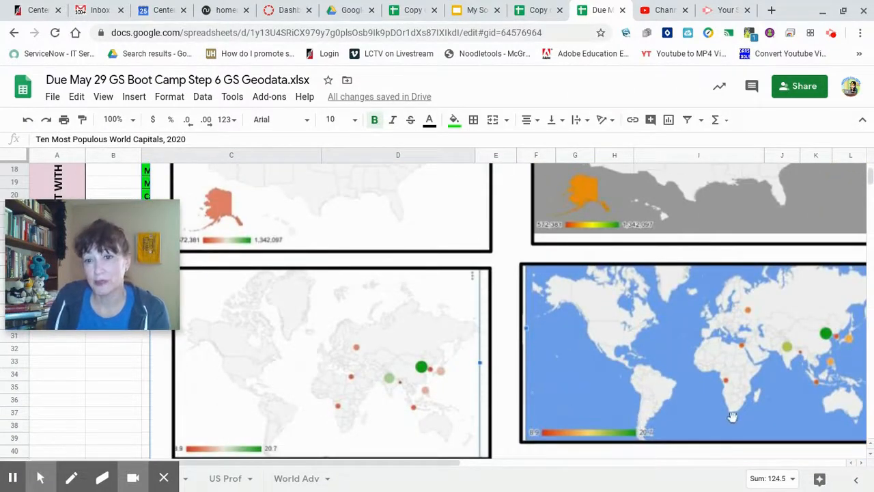
pyautogui.scroll(5, 723, 400)
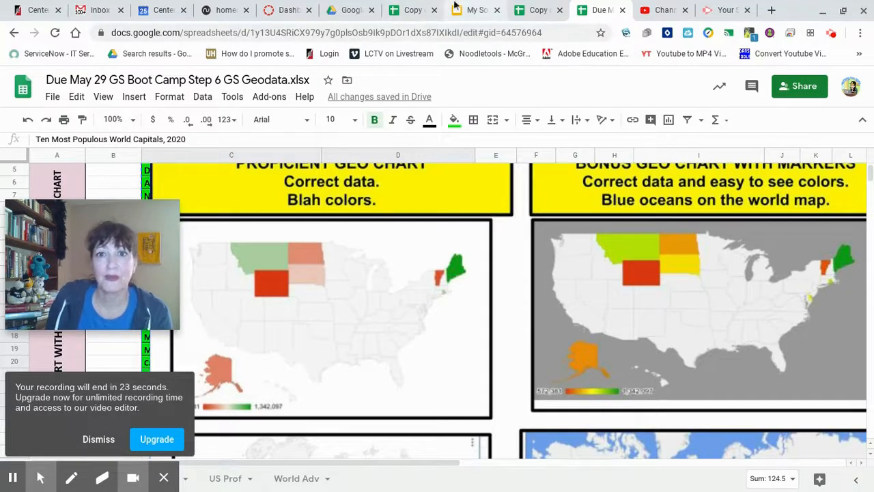
# Switch to the My Social Studies Project presentation in Google Slides, select slide 1 and start inserting a chart from Sheets
pyautogui.click(476, 9)
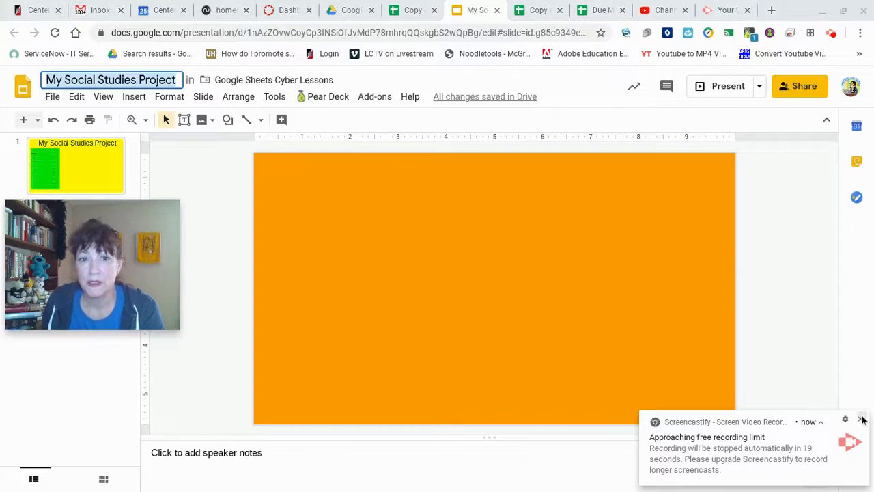
pyautogui.click(861, 419)
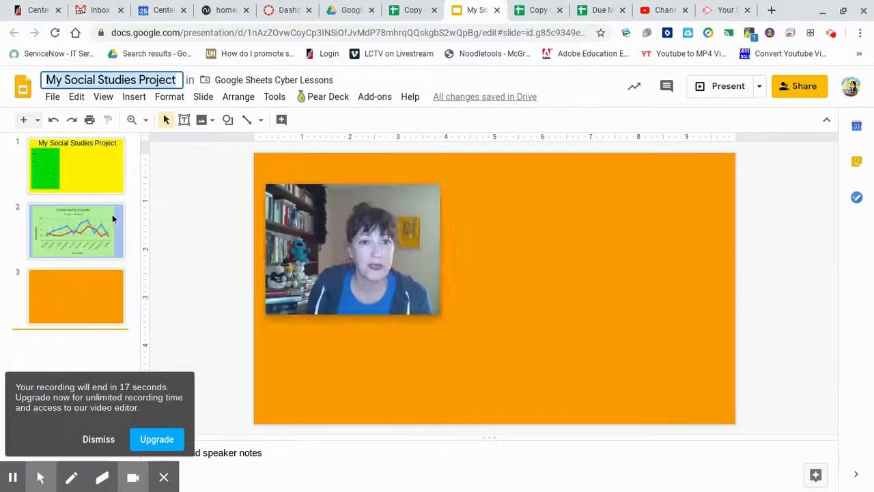
pyautogui.click(83, 164)
pyautogui.click(133, 98)
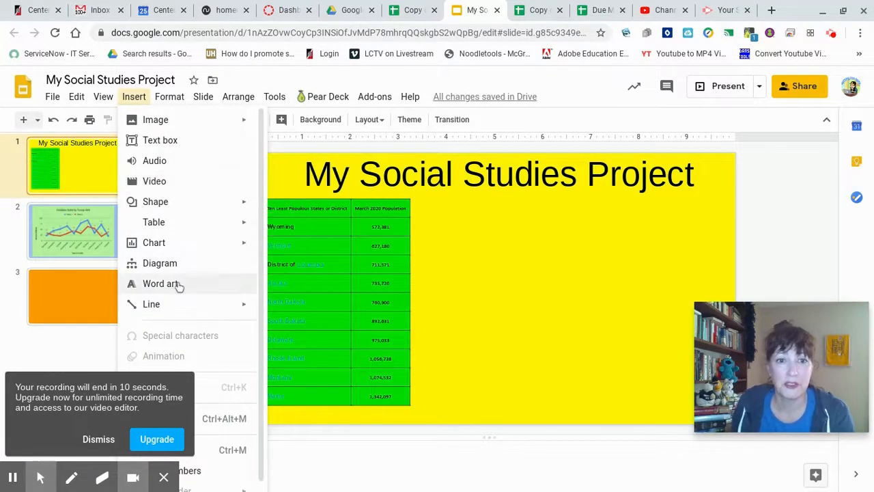
pyautogui.moveTo(191, 243)
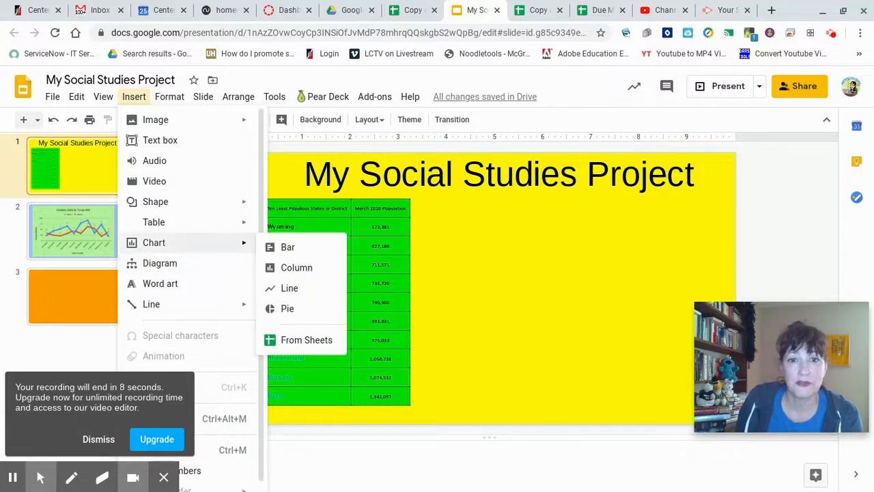
pyautogui.click(322, 341)
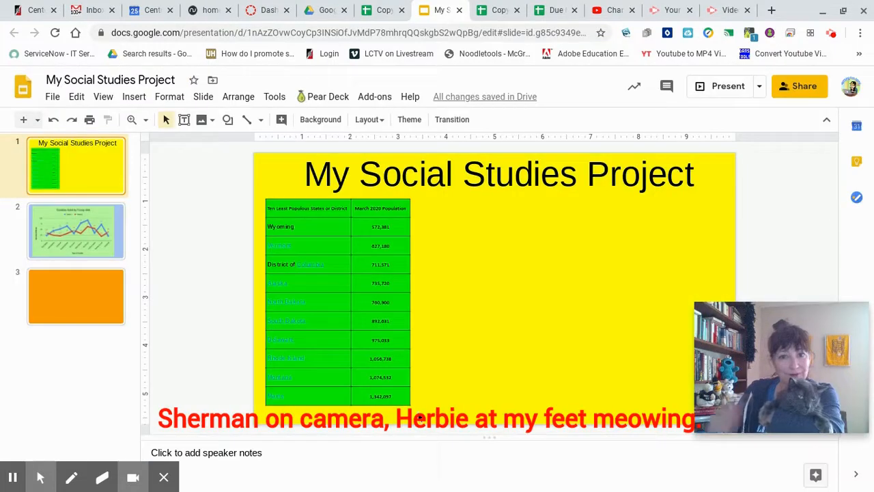
pyautogui.moveTo(38, 476)
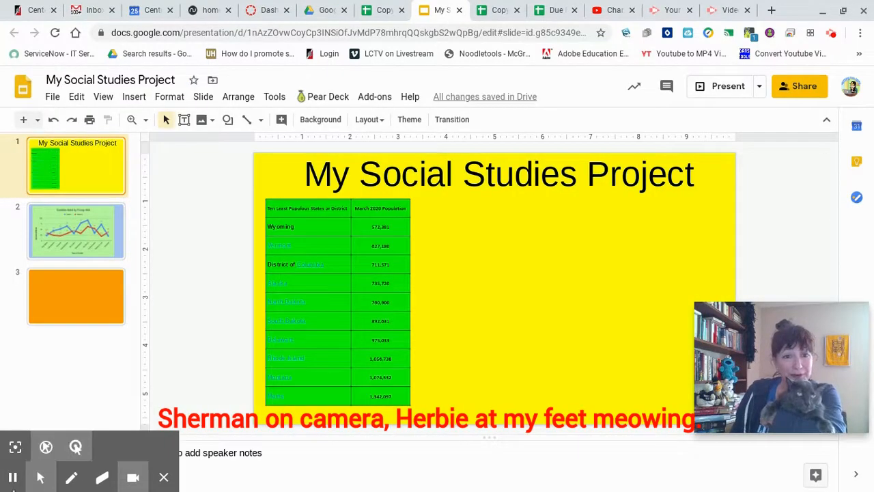
pyautogui.click(52, 456)
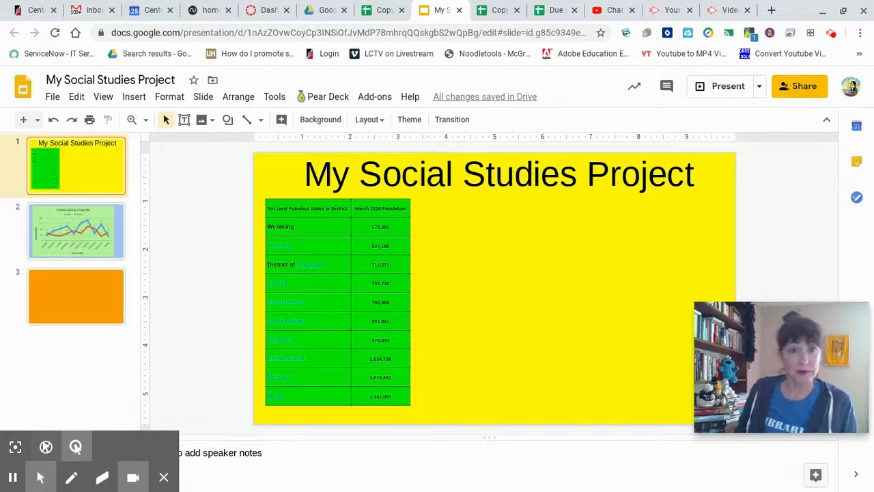
pyautogui.moveTo(20, 488)
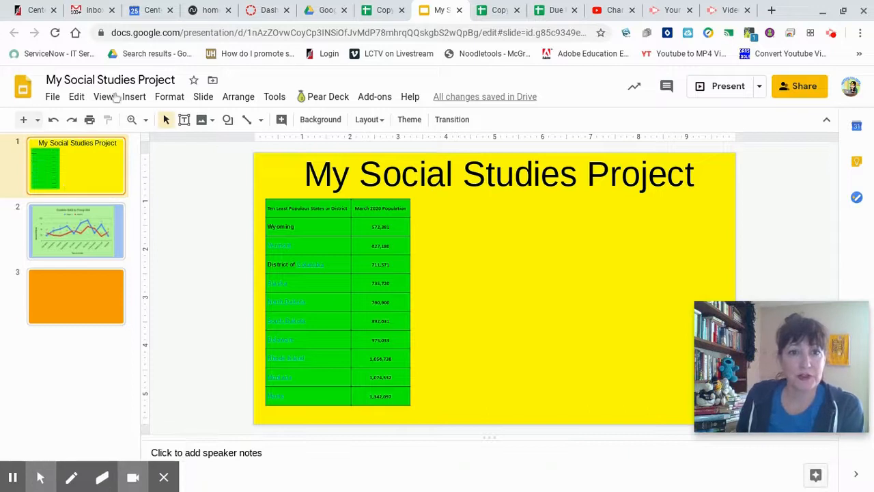
pyautogui.click(134, 99)
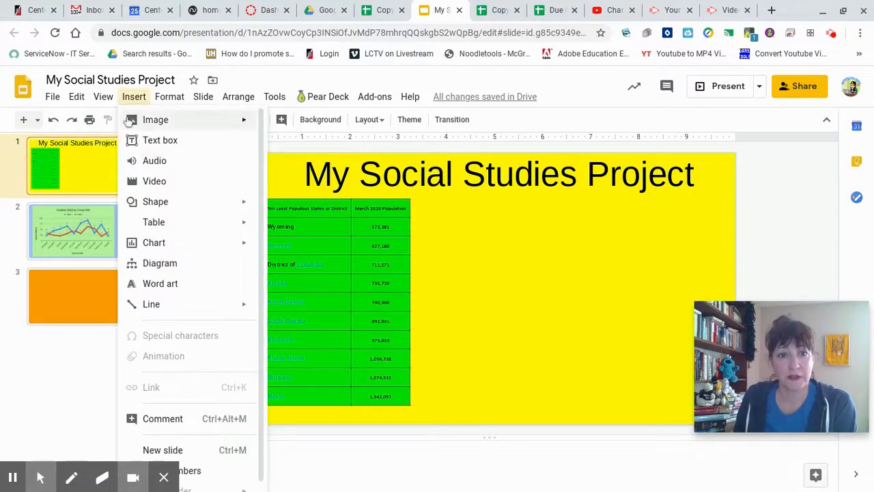
pyautogui.moveTo(173, 252)
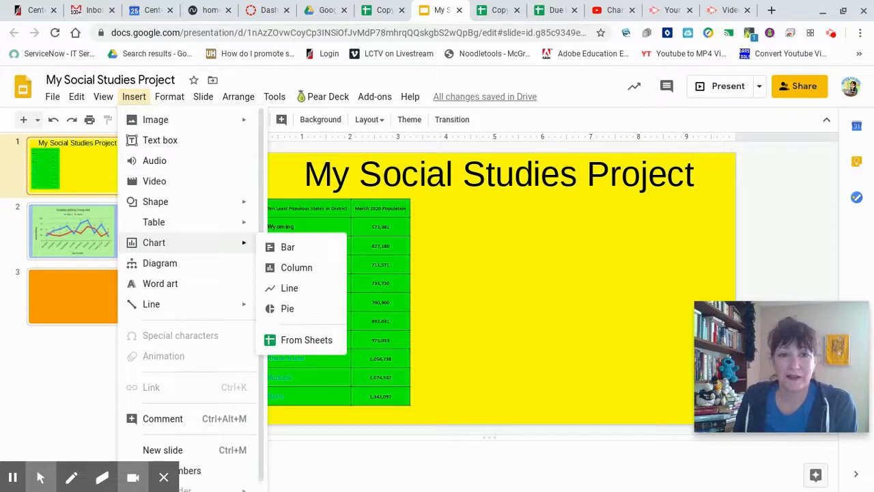
pyautogui.click(133, 98)
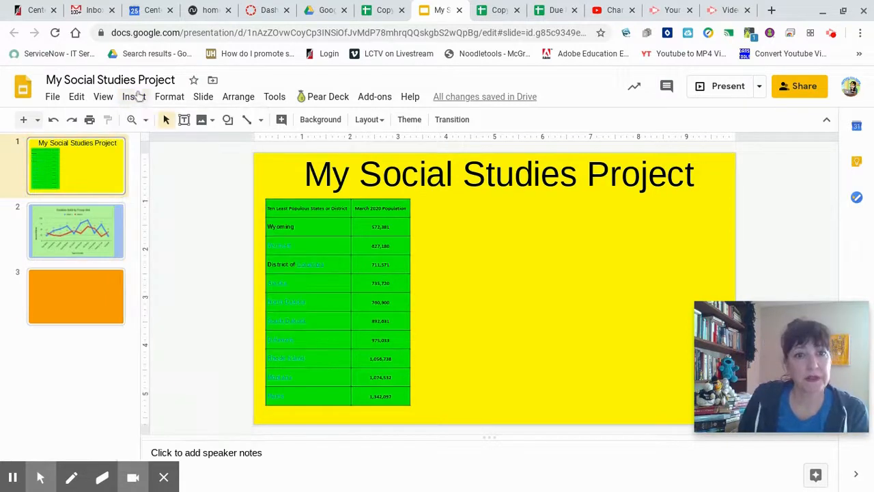
# Start a chart import from Sheets on slide 1, using the spreadsheet Copy of Due May 29 GS Boot Camp Step 6 GS Geodata.xlsx
pyautogui.click(134, 98)
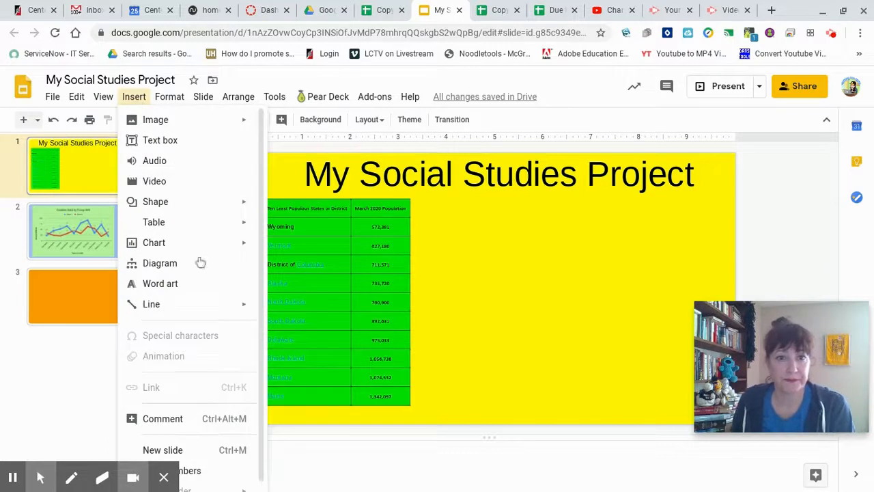
pyautogui.scroll(-1, 196, 328)
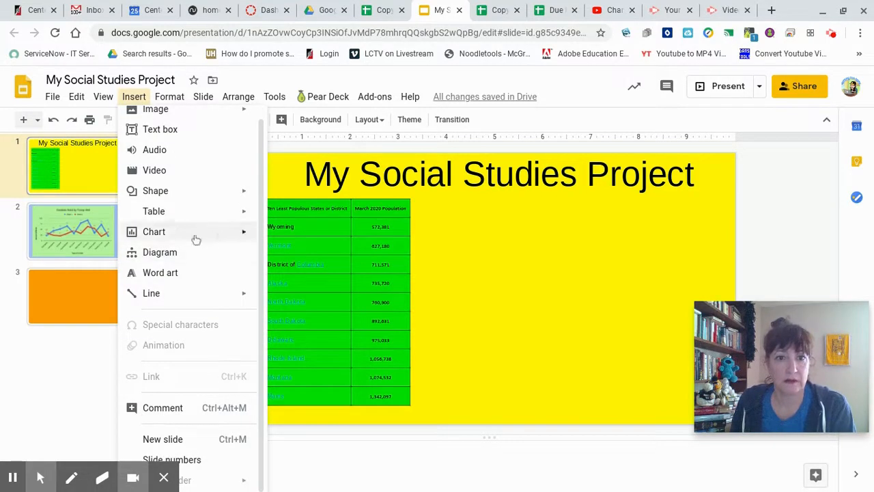
pyautogui.moveTo(221, 237)
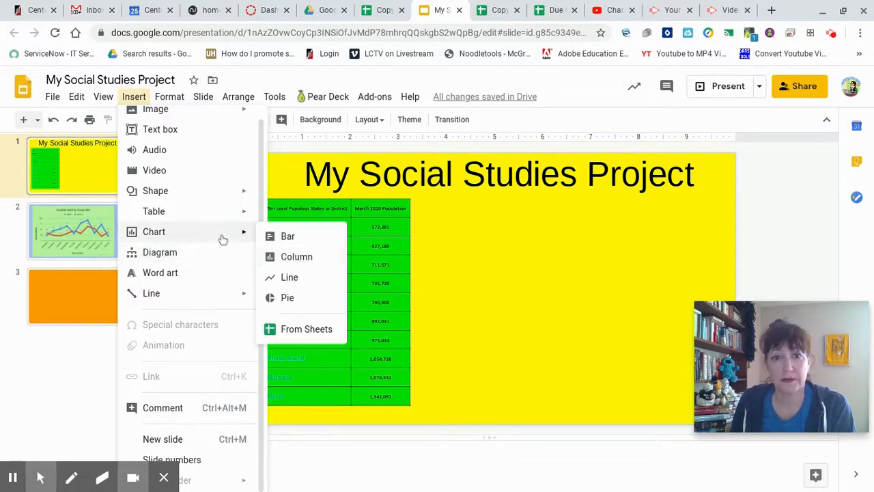
pyautogui.click(301, 328)
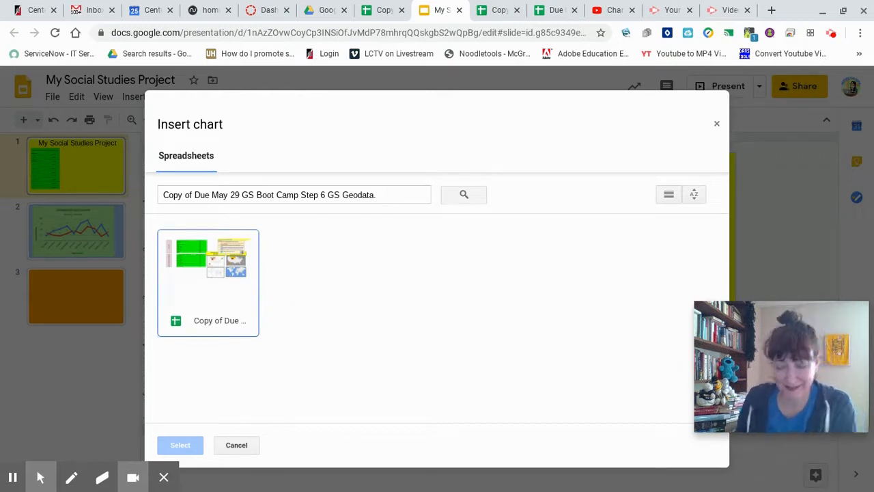
pyautogui.click(216, 315)
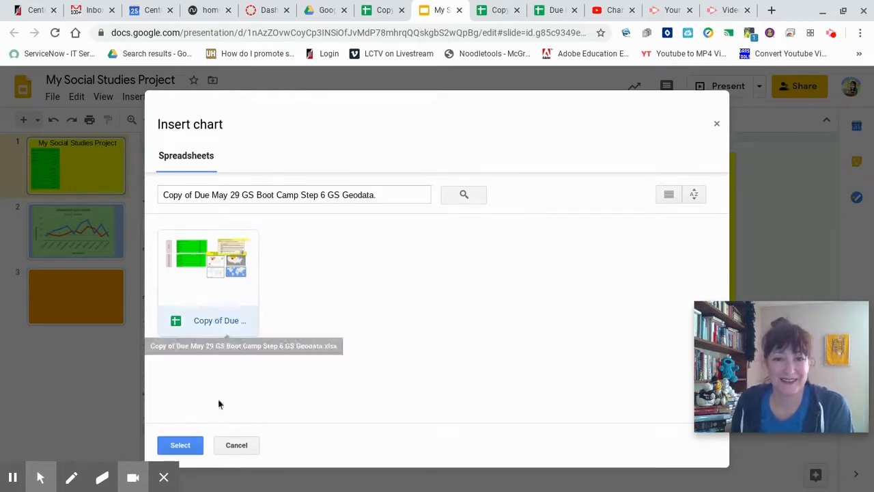
pyautogui.click(184, 446)
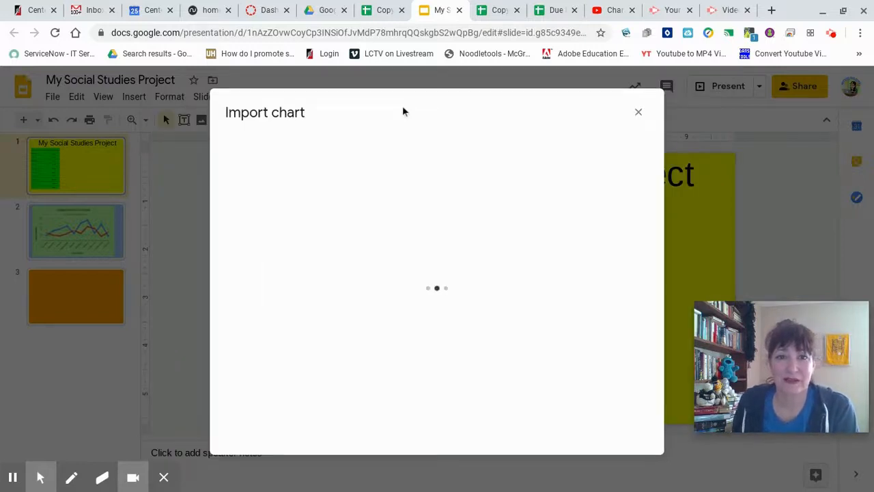
# Import the March 2020 Population US map with the gray background, keeping it linked to the spreadsheet
pyautogui.scroll(-1, 525, 289)
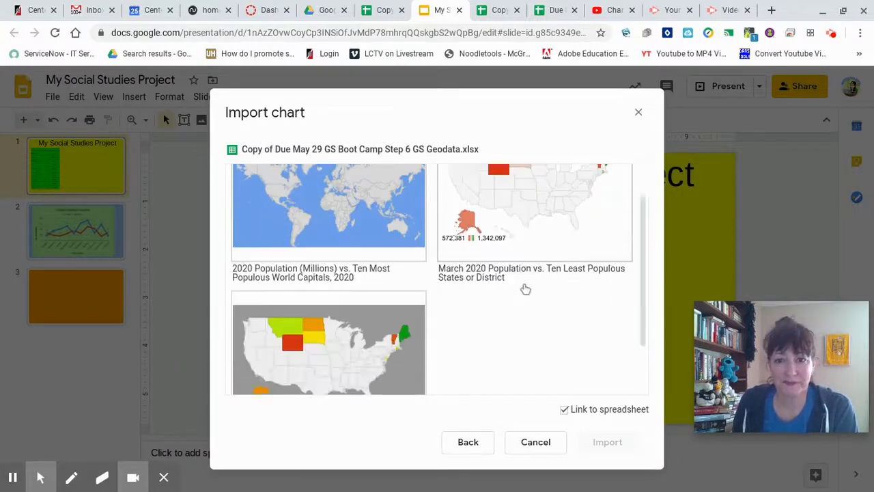
pyautogui.scroll(-1, 525, 289)
pyautogui.click(295, 320)
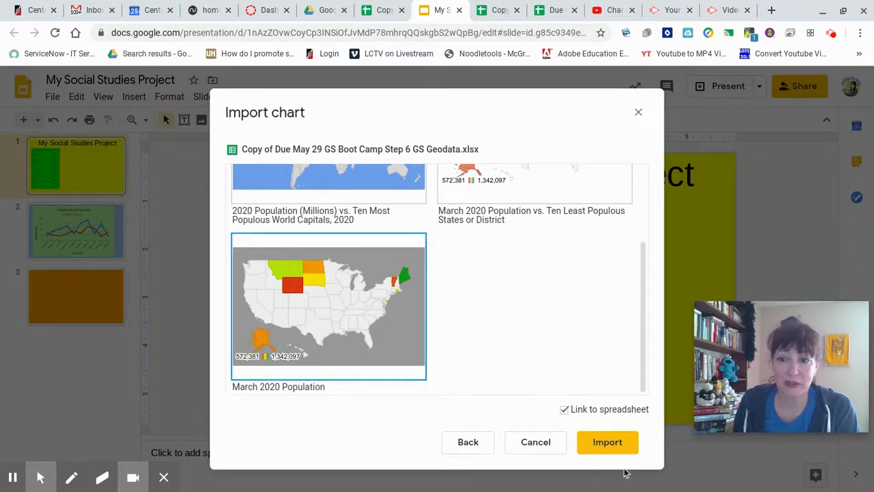
pyautogui.click(615, 447)
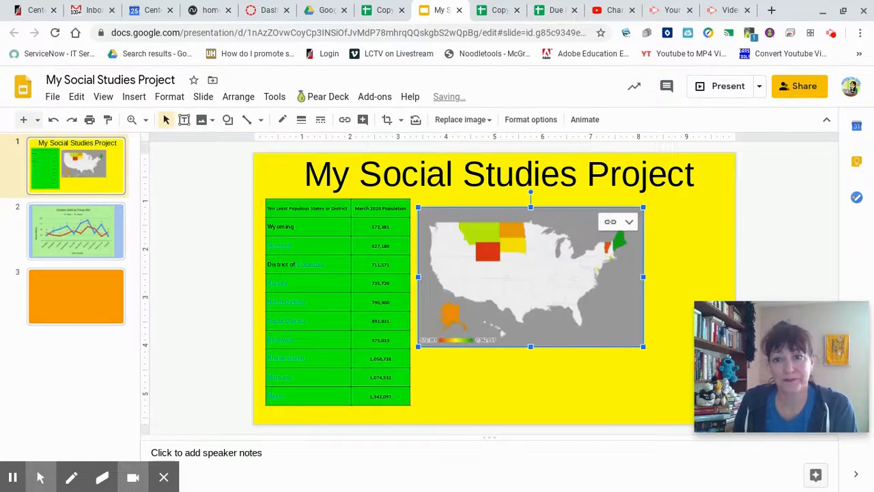
# Enlarge the imported US map and position it beside the states table, just below the slide title
pyautogui.moveTo(643, 346); pyautogui.dragTo(769, 424)
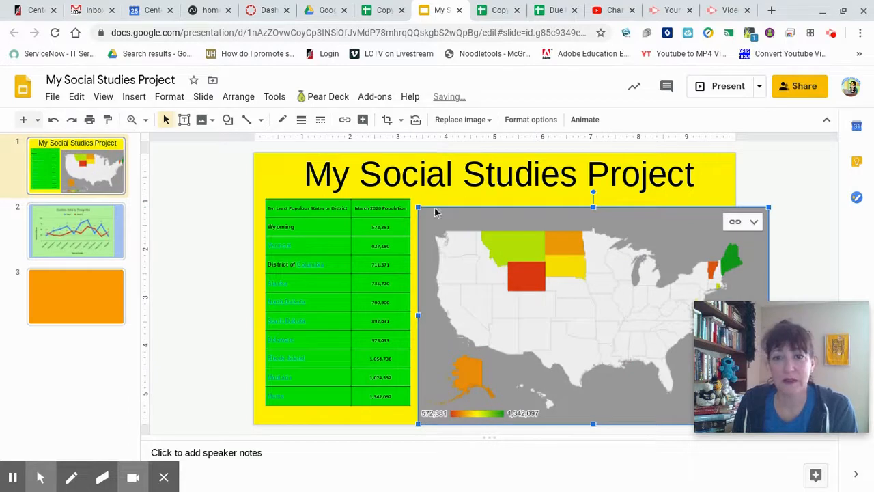
pyautogui.moveTo(418, 207); pyautogui.dragTo(479, 276)
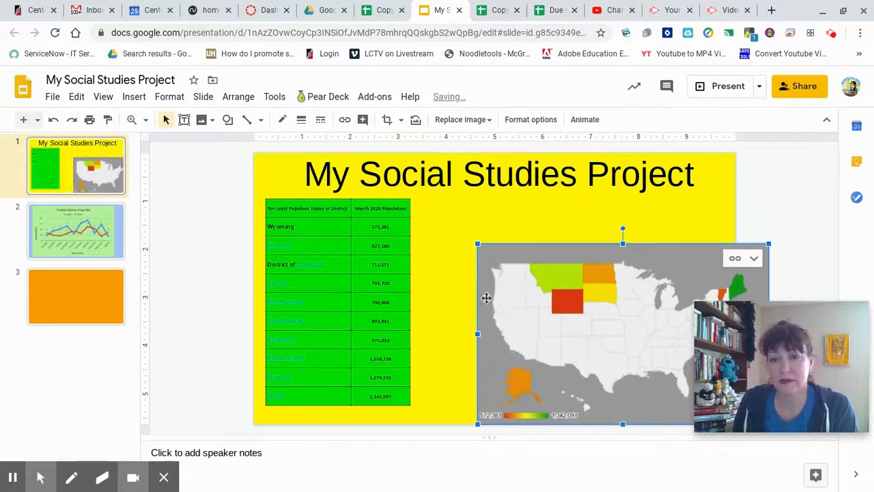
pyautogui.moveTo(502, 307); pyautogui.dragTo(447, 259)
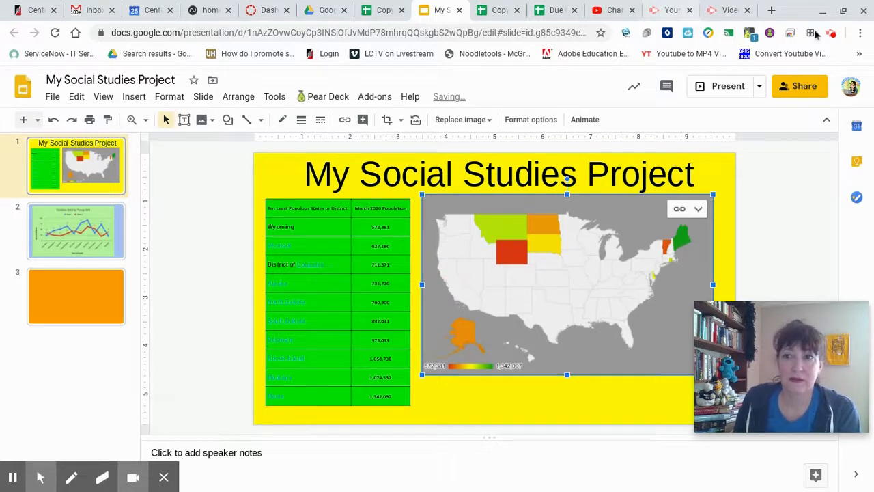
# Present the slideshow from slide 1 and advance to slide 2
pyautogui.click(722, 89)
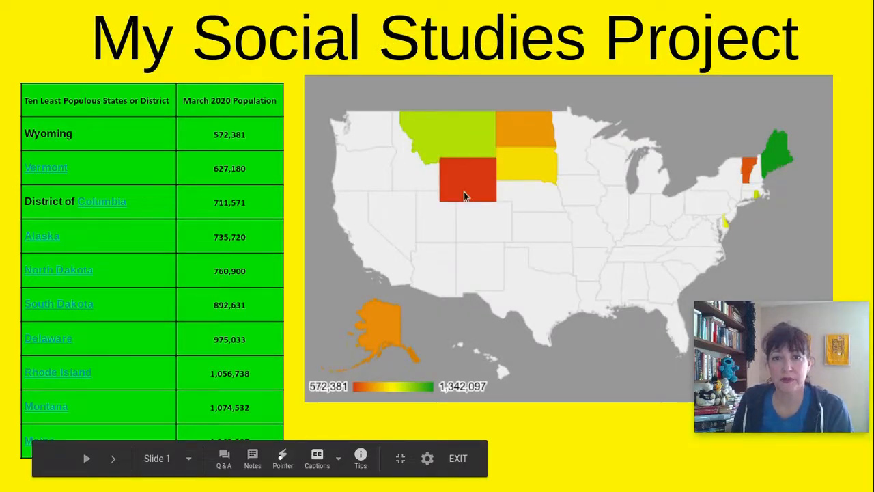
pyautogui.click(114, 459)
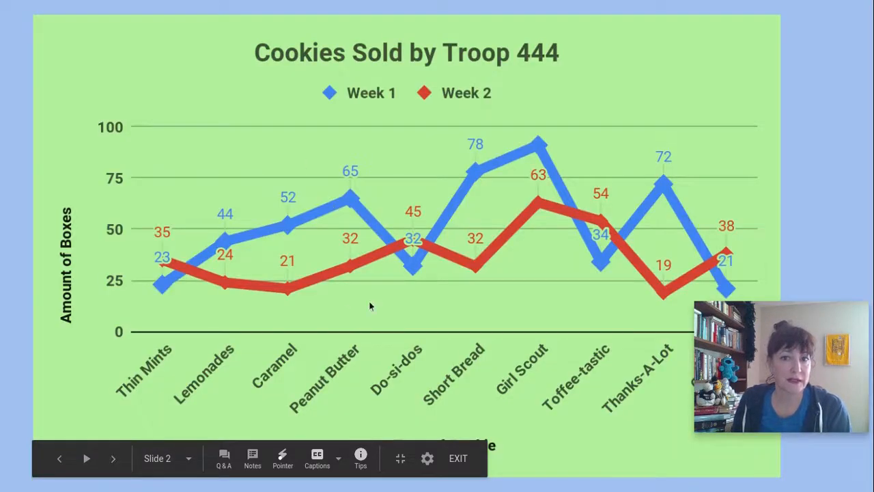